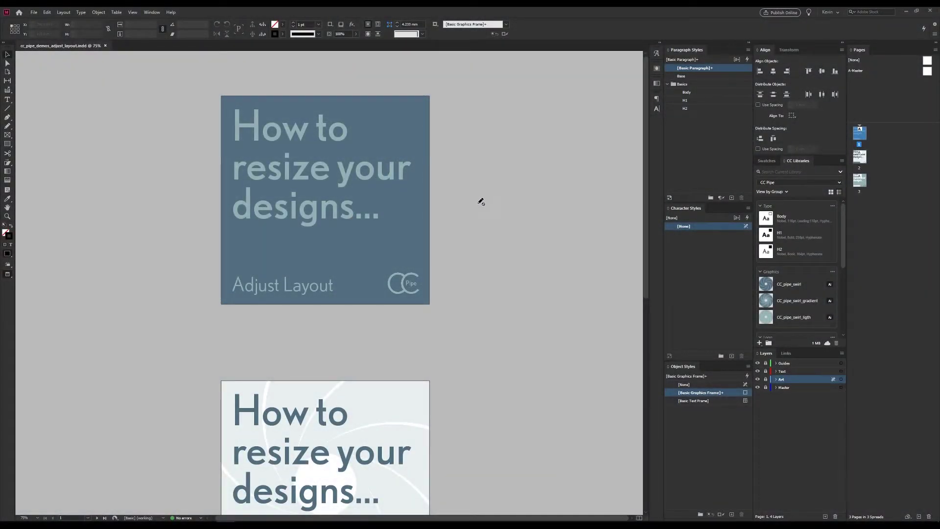
- Scroll through the pages and open Adjust Layout from the File menu
scroll(460, 196, down, 3)
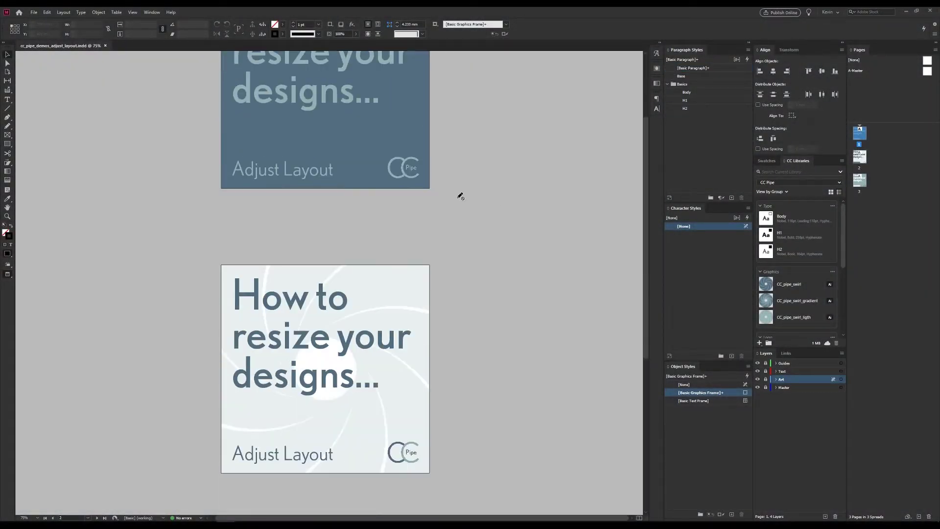
scroll(460, 195, down, 7)
scroll(443, 221, up, 9)
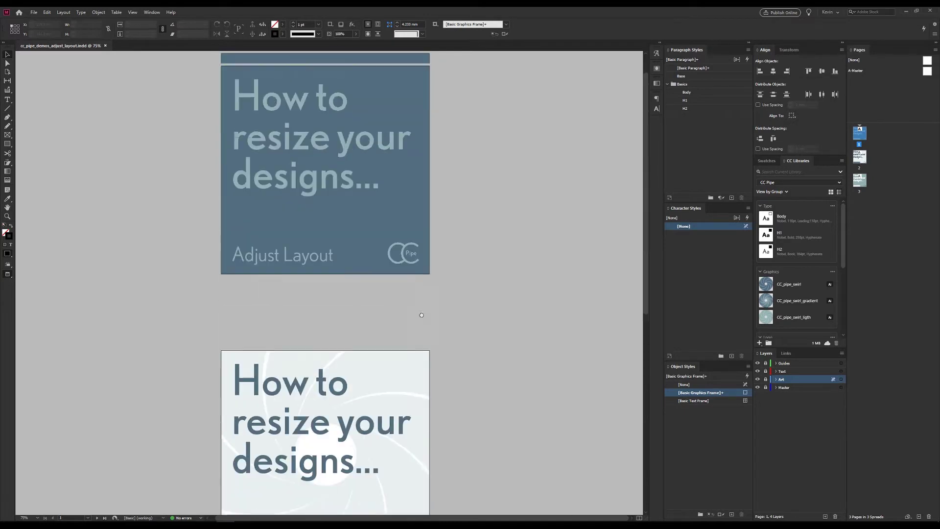
scroll(421, 315, up, 1)
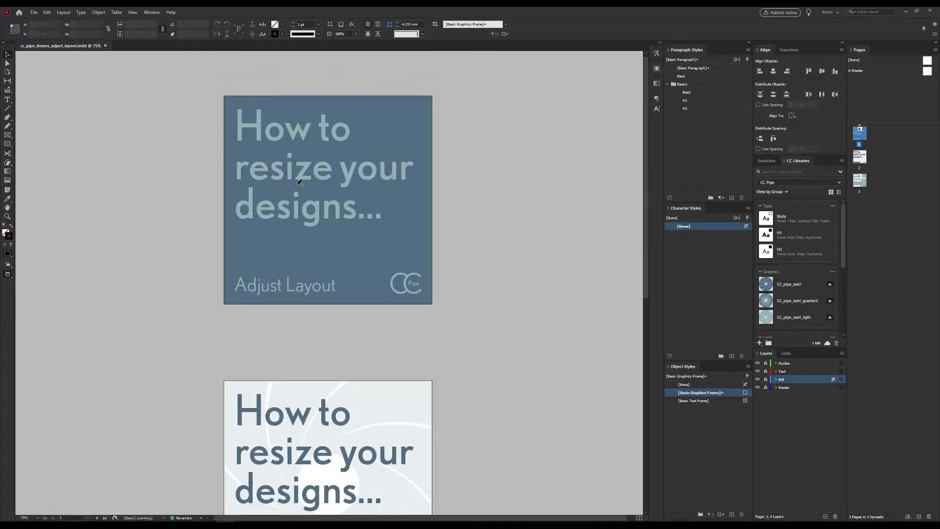
key(h)
click(34, 12)
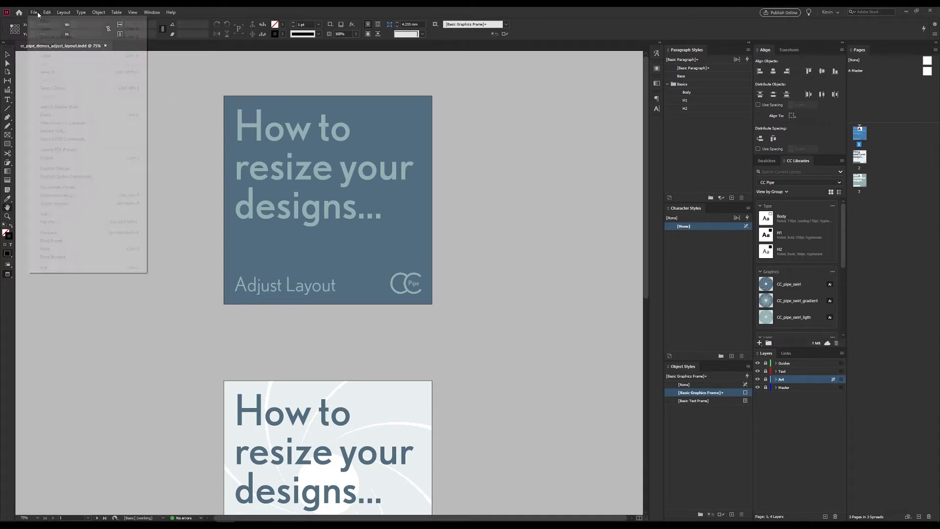
click(71, 202)
key(Escape)
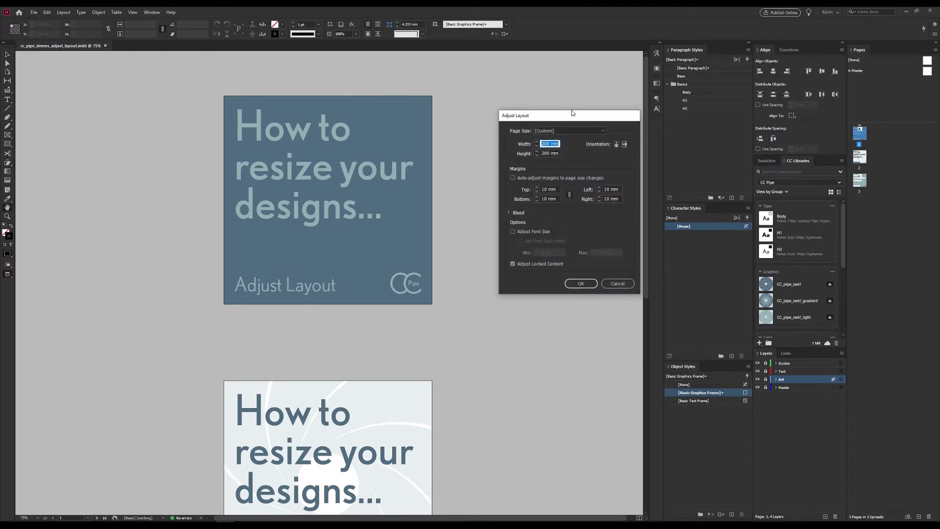
- Compare with Document Setup, then reopen Adjust Layout with Alt+Shift+P
drag(572, 113, 548, 104)
key(Escape)
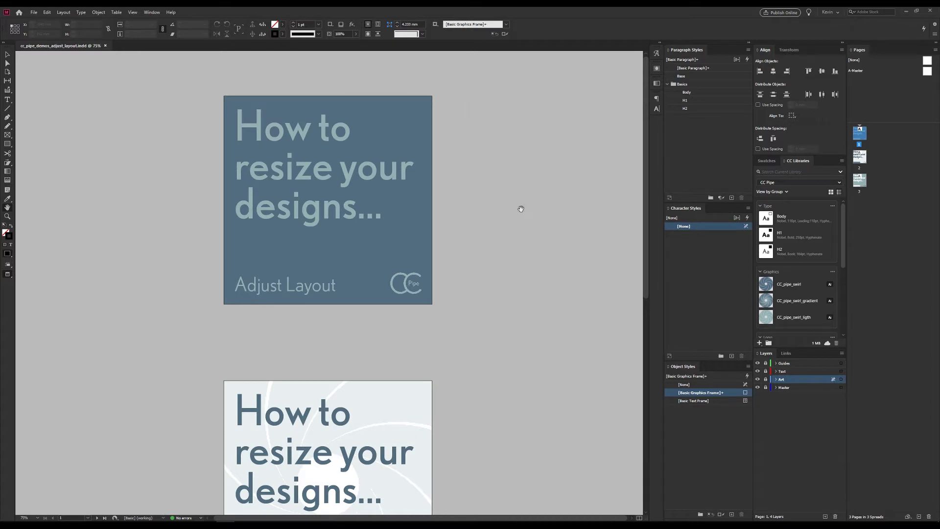
key(ctrl+alt+p)
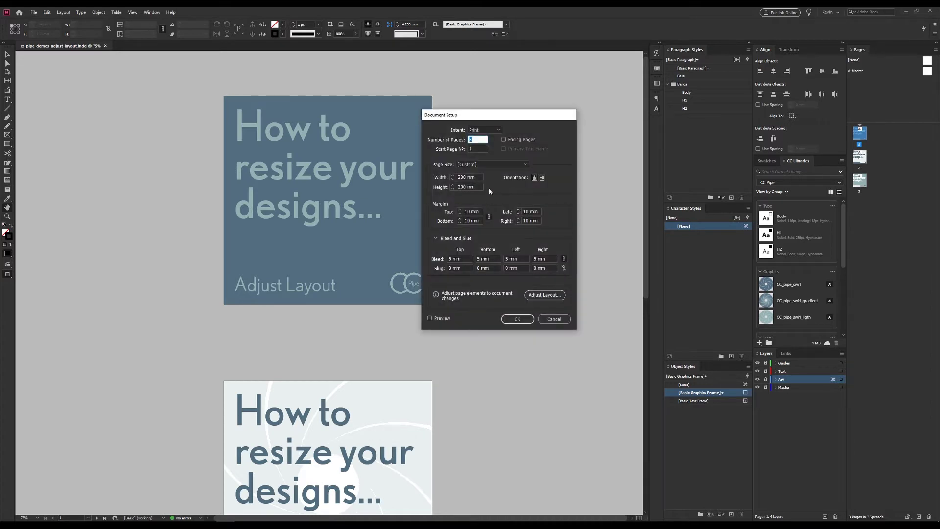
key(Escape)
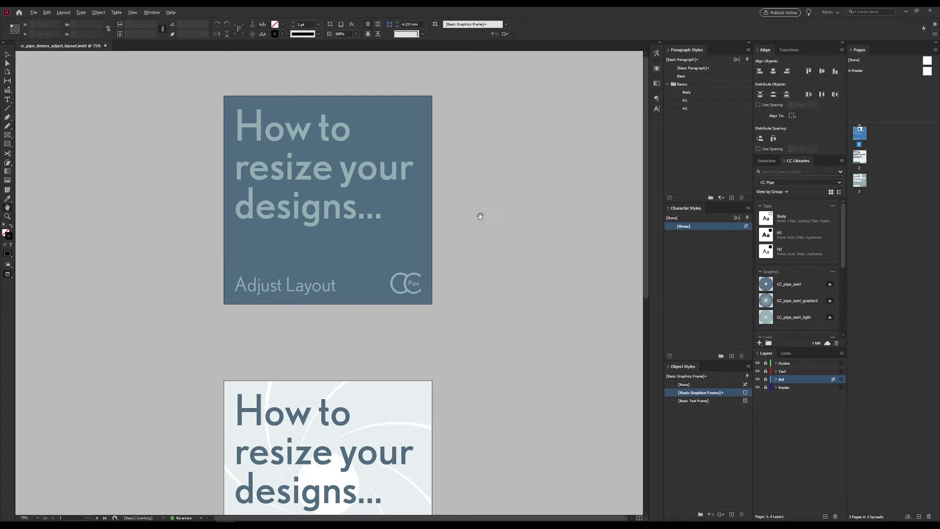
key(alt+shift+p)
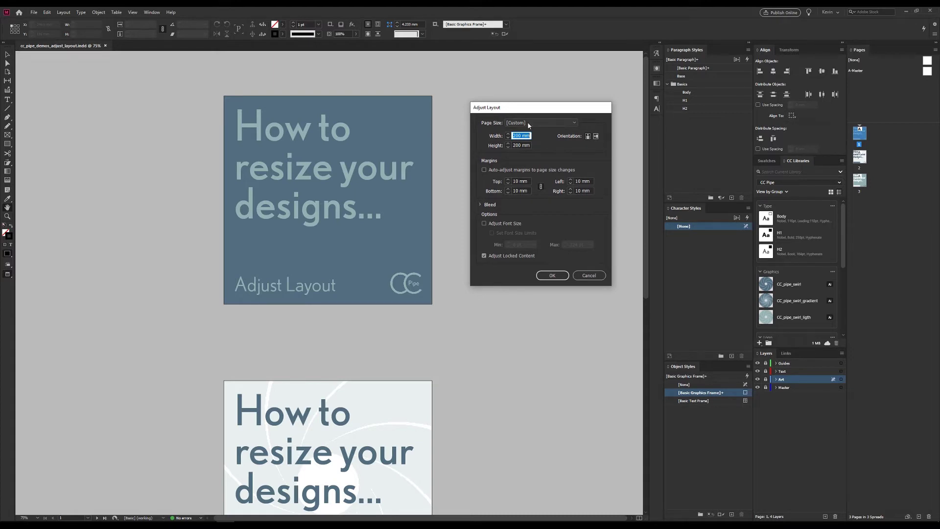
- Keep the Custom page size and enter 100 mm for both width and height
click(527, 122)
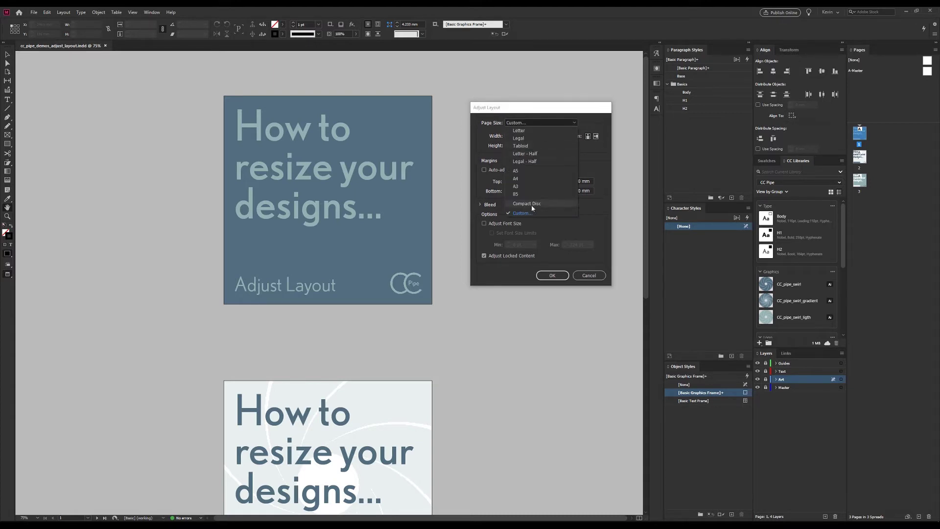
click(577, 118)
key(Tab)
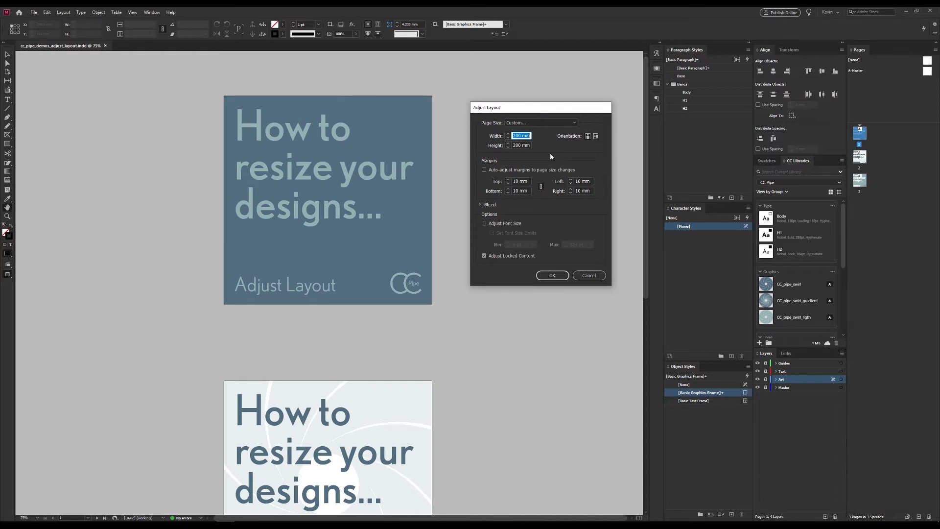
text(100)
key(Tab)
text(100)
key(Tab)
- Turn off auto-adjust margins and link all four margins at 5 mm
click(515, 150)
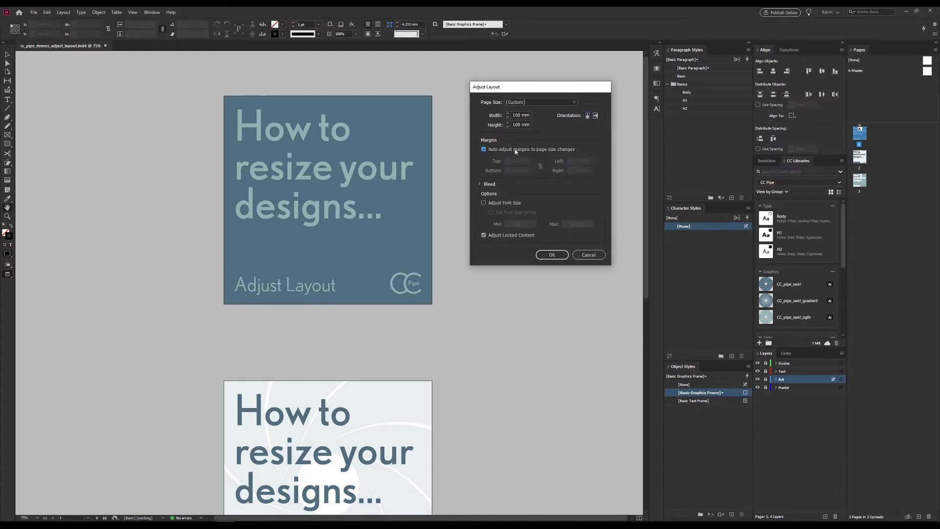
click(518, 151)
click(540, 166)
click(513, 160)
key(ctrl+a)
text(5)
key(Tab)
- Glance at the Bleed settings and leave Adjust Font Size off
click(479, 184)
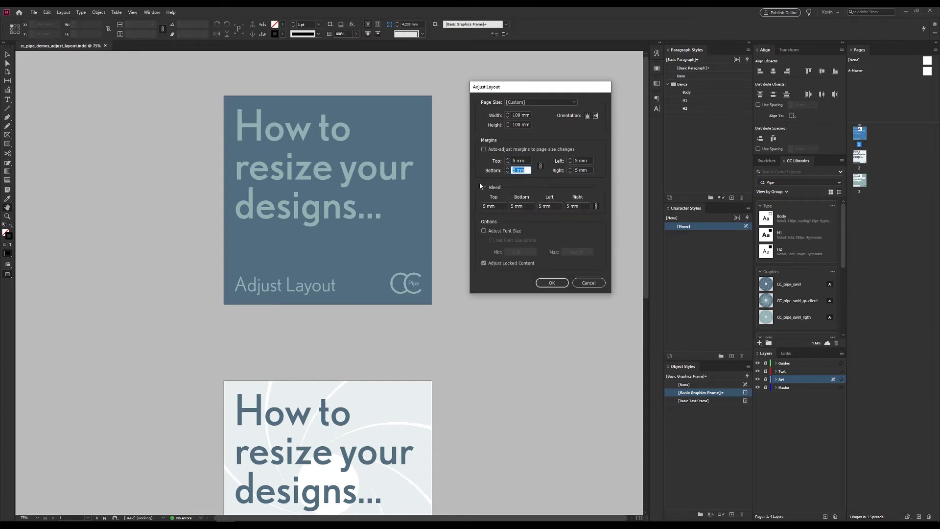
click(479, 185)
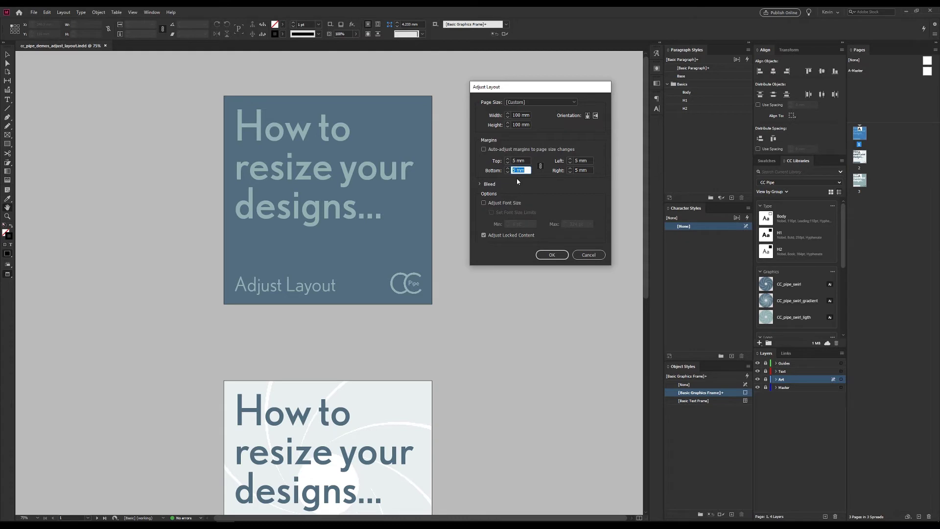
click(502, 205)
click(502, 205)
drag(538, 89, 529, 151)
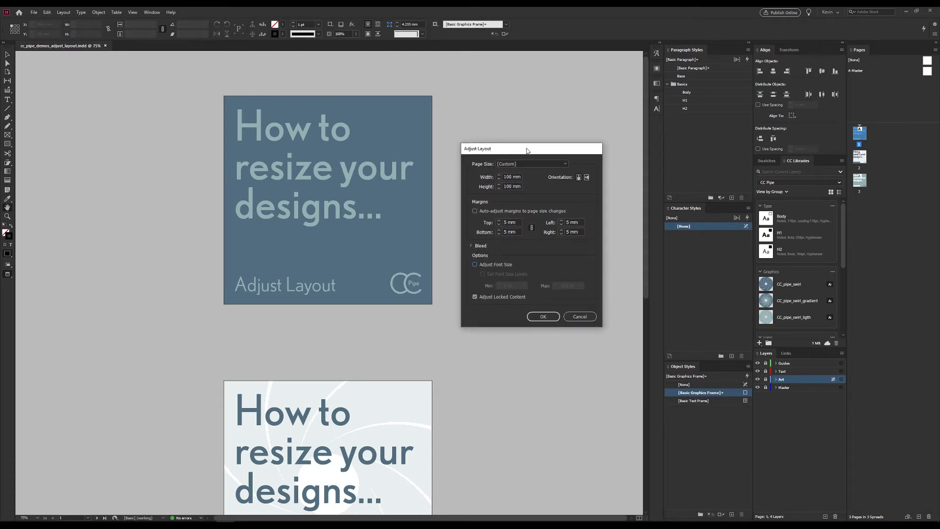
- Enable Adjust Font Size without font size limits, adjust locked content, and apply the 100 mm layout
click(504, 265)
click(503, 274)
click(556, 288)
click(555, 288)
click(482, 274)
click(494, 300)
click(543, 316)
- Zoom to 100% and confirm 100 × 100 mm pages with 5 mm margins in Document Setup
scroll(438, 265, down, 2)
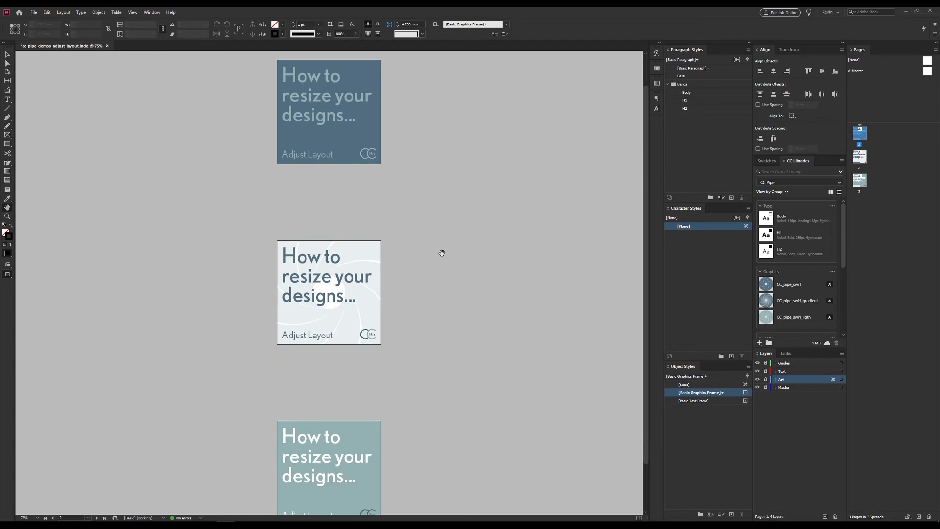
scroll(431, 284, down, 3)
key(ctrl+equal)
scroll(422, 311, up, 8)
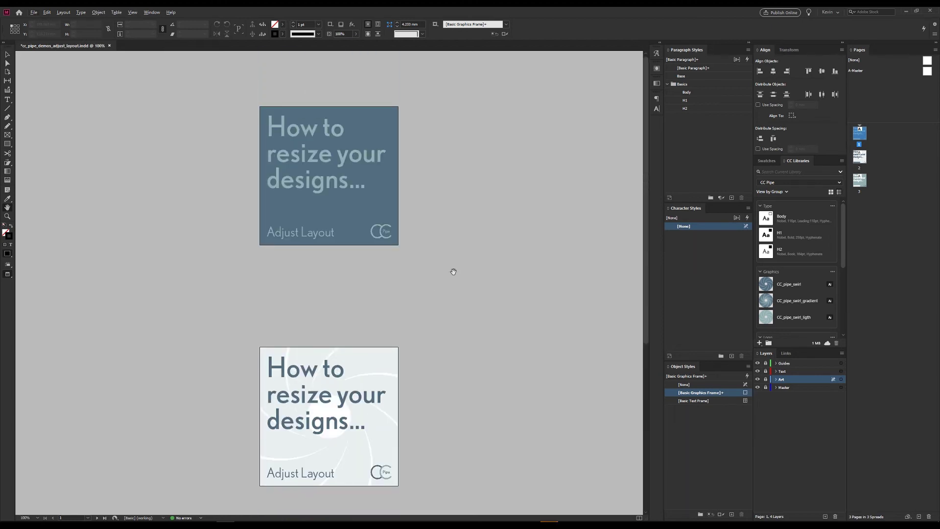
key(ctrl+alt+p)
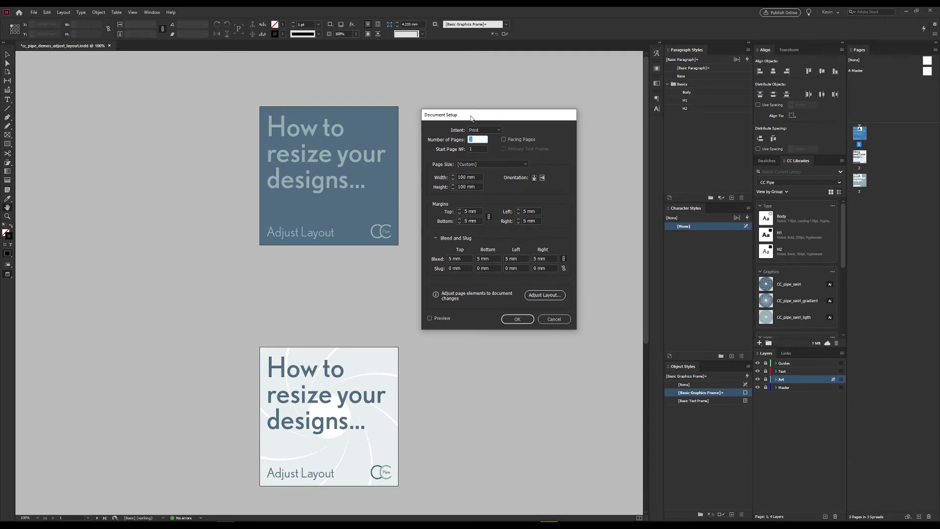
drag(472, 118, 475, 107)
click(464, 166)
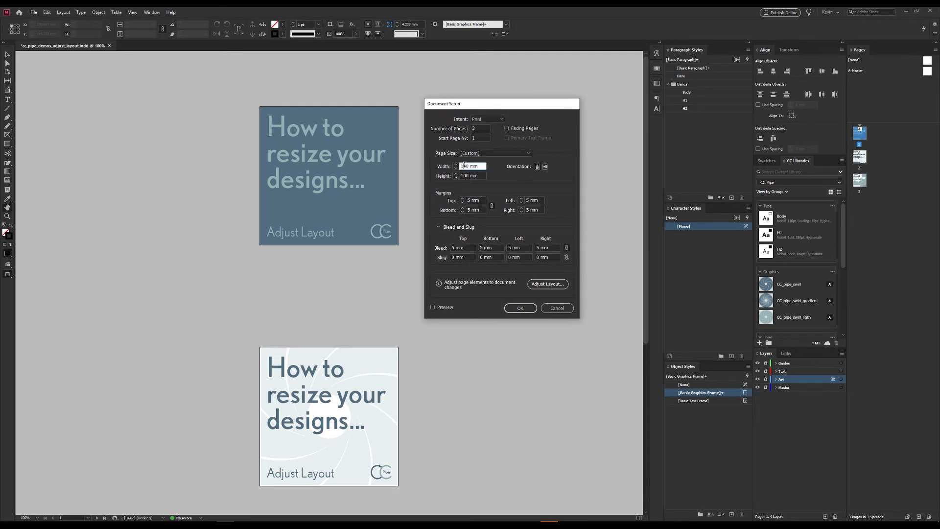
click(472, 199)
key(Return)
- Zoom in until page 1 fills the window
scroll(454, 293, down, 10)
key(ctrl+=)
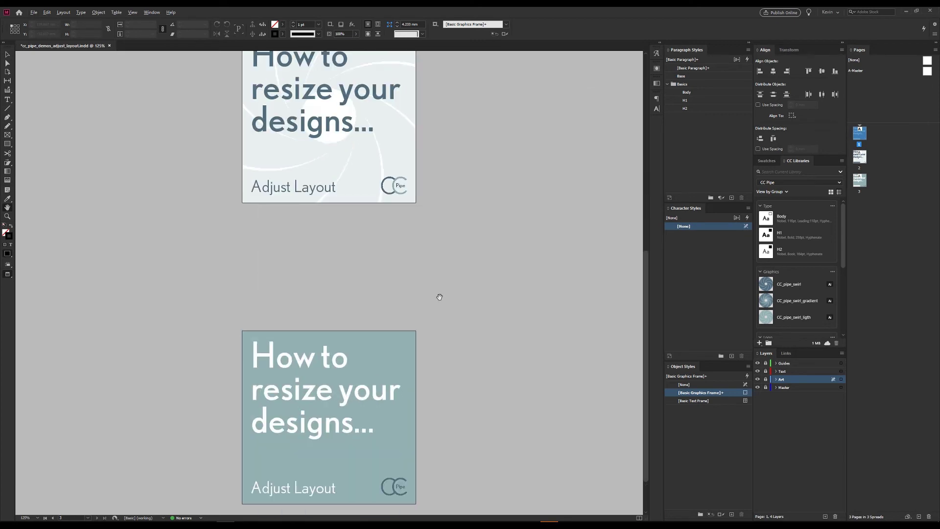
scroll(439, 297, up, 6)
scroll(438, 297, up, 5)
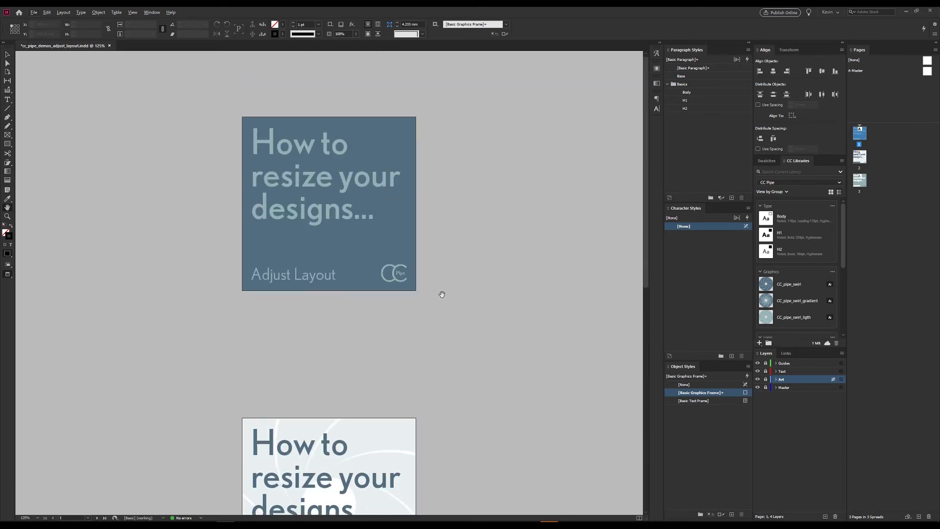
key(ctrl+0)
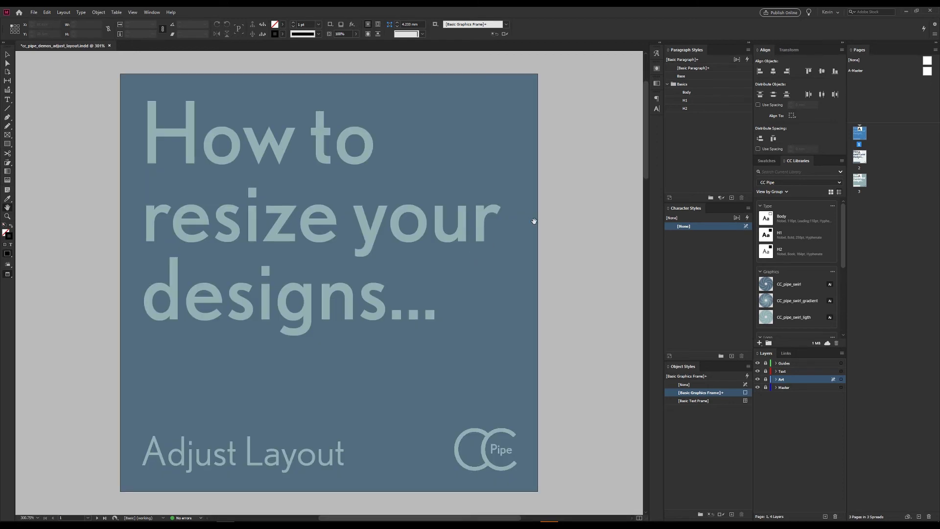
scroll(531, 228, up, 2)
- Reopen Adjust Layout and set the page width and height to 500 mm
scroll(529, 226, down, 5)
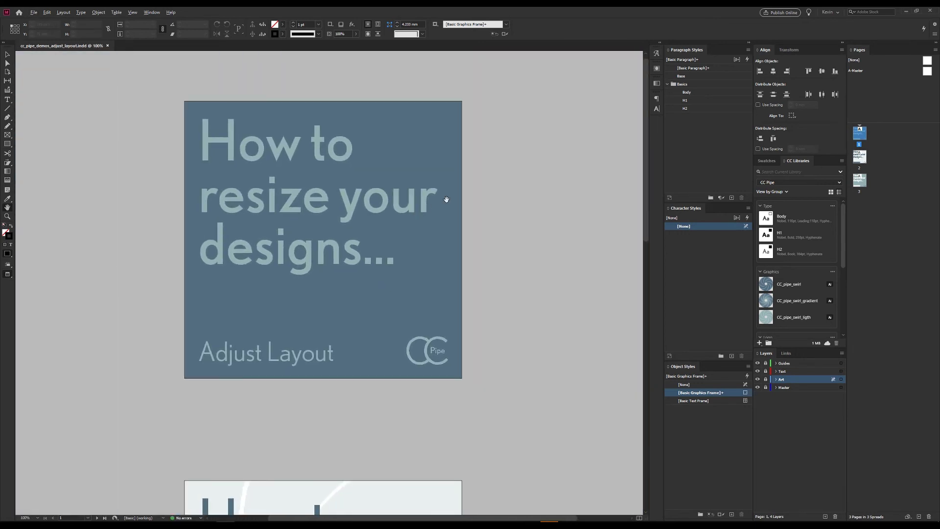
key(alt+shift+p)
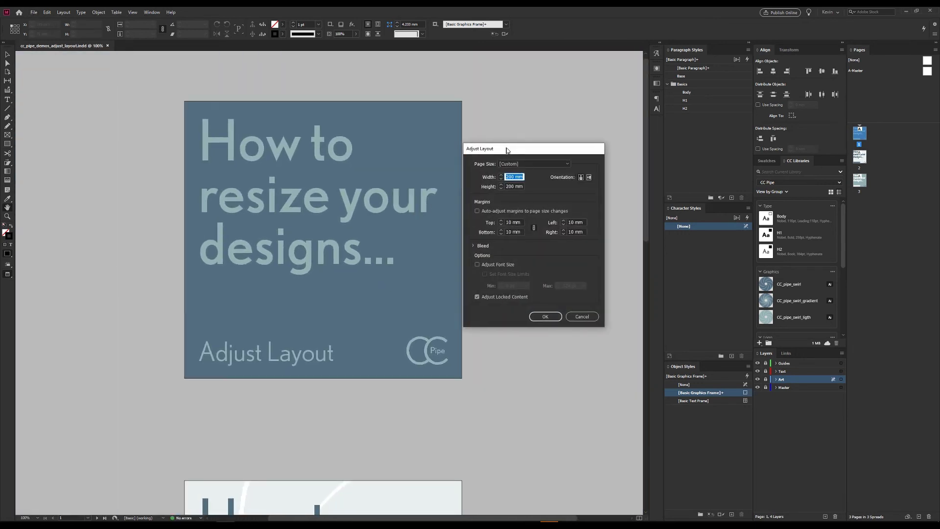
drag(507, 150, 519, 137)
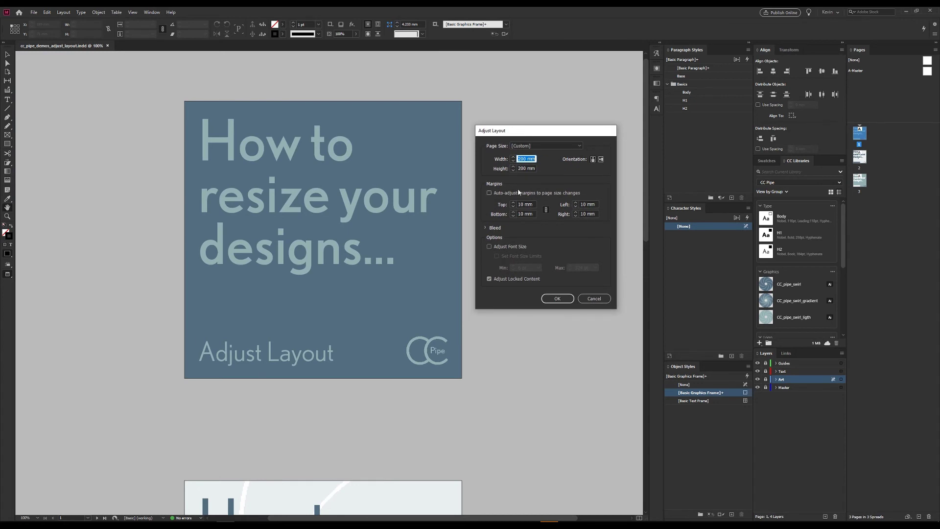
text(500)
key(Tab)
text(500)
key(Tab)
- Link all four margins at 50 mm, leave font sizes unscaled, and apply the layout
click(525, 204)
click(546, 209)
key(ctrl+a)
text(50)
key(Tab)
click(502, 246)
click(503, 248)
click(550, 303)
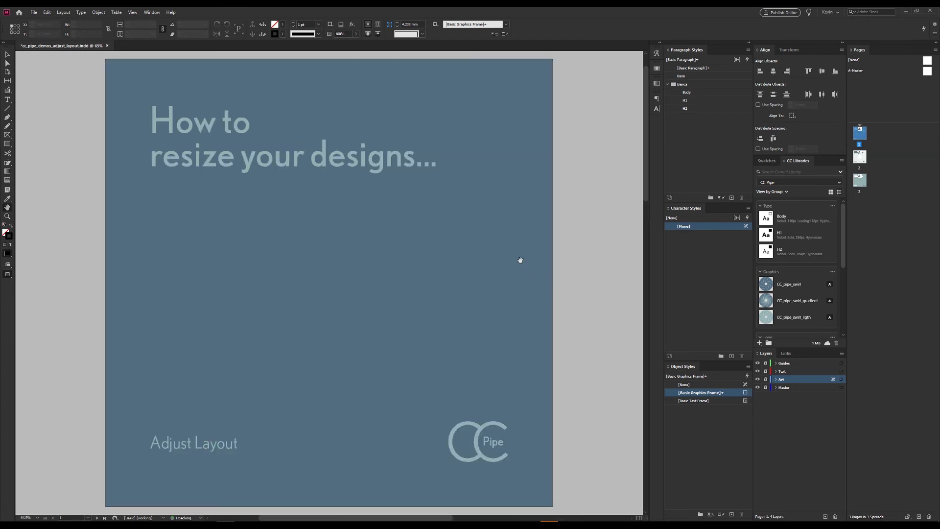
- Set the whole page 1 headline to 220 pt, then zoom out to view all pages
scroll(518, 258, down, 2)
drag(517, 258, 483, 269)
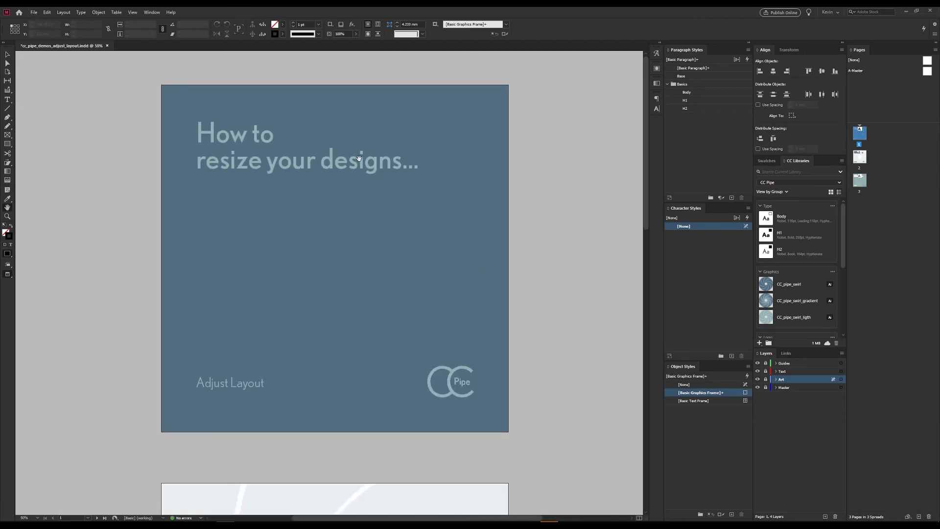
key(v)
key(t)
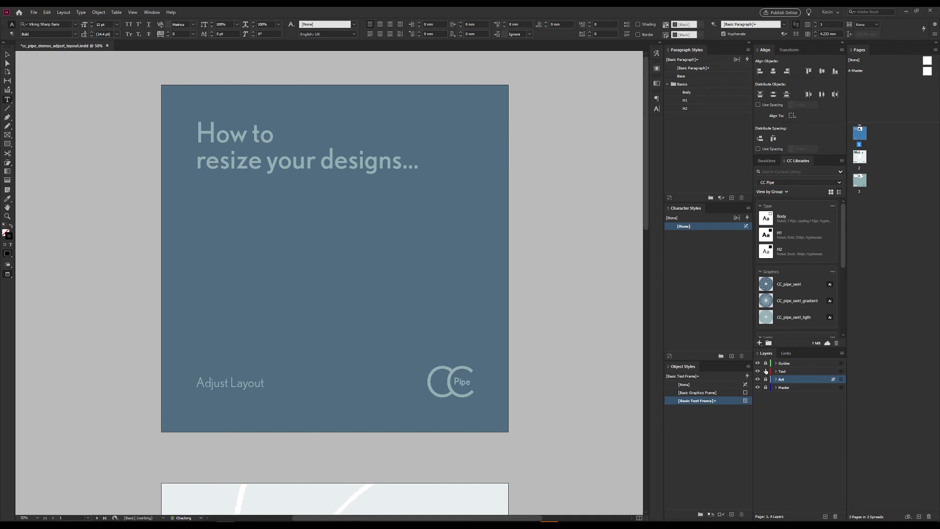
click(280, 133)
key(ctrl+a)
click(105, 25)
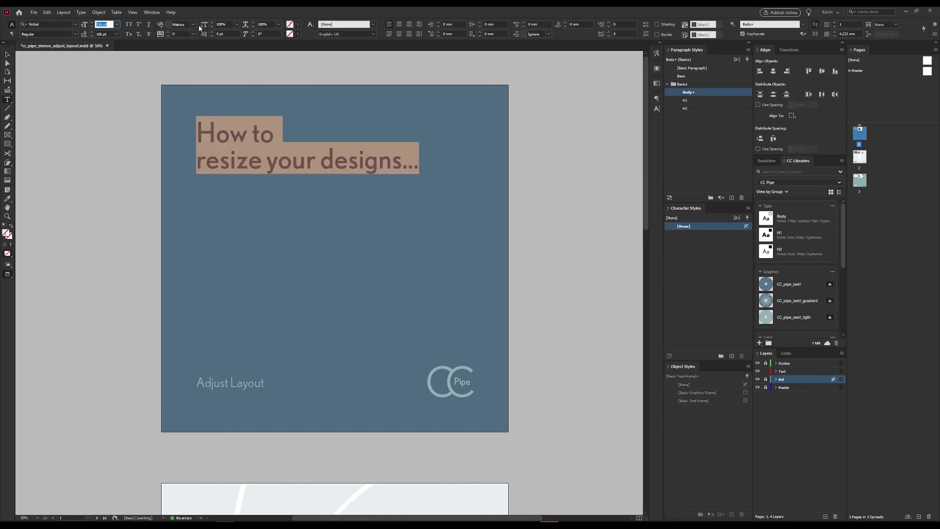
text(220)
key(Return)
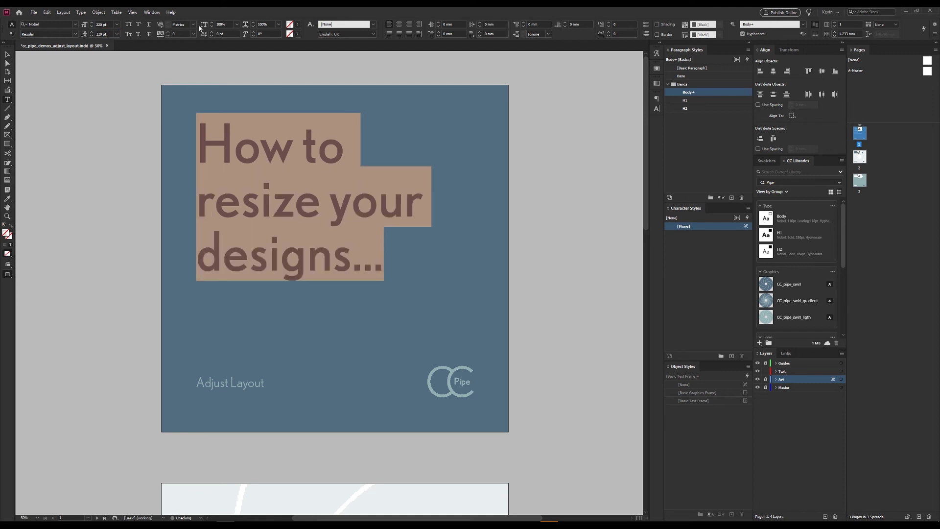
key(Escape)
click(563, 219)
key(ctrl+minus)
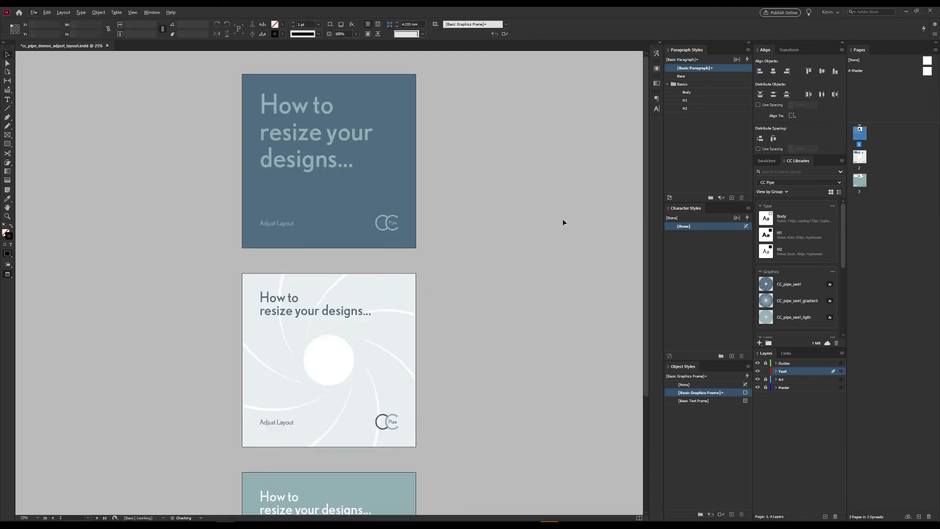